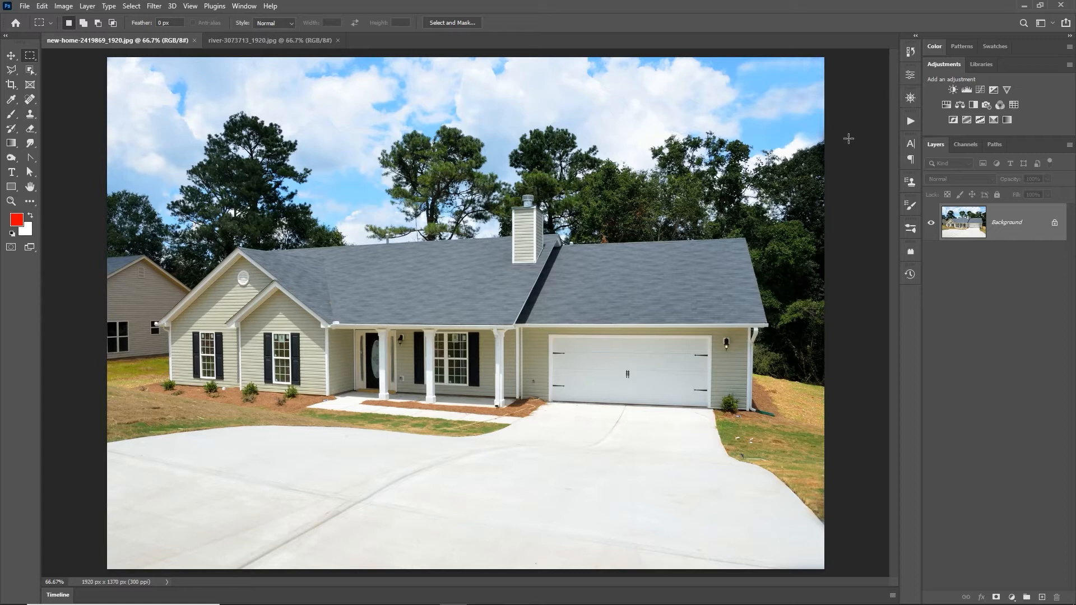
Step: Start Sky Replacement on the house photo
click(43, 6)
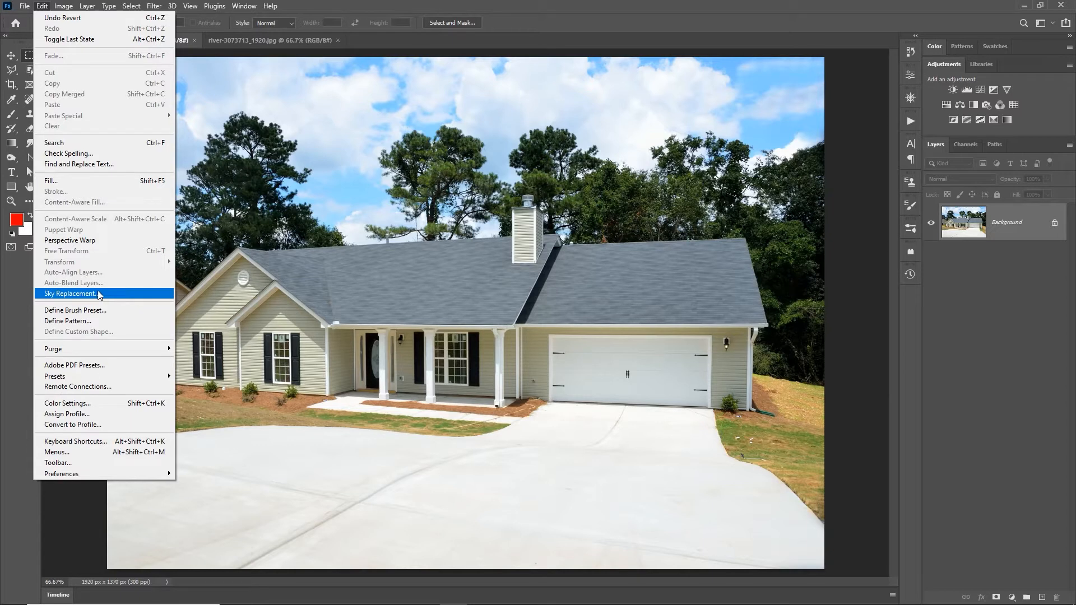
click(265, 115)
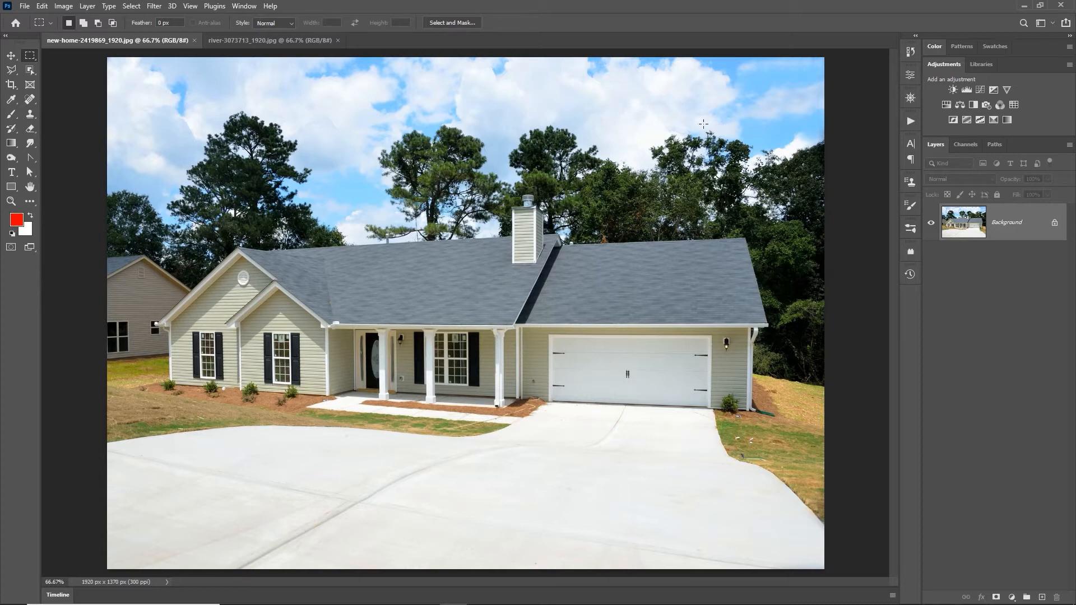
click(42, 6)
mouse_move(63, 6)
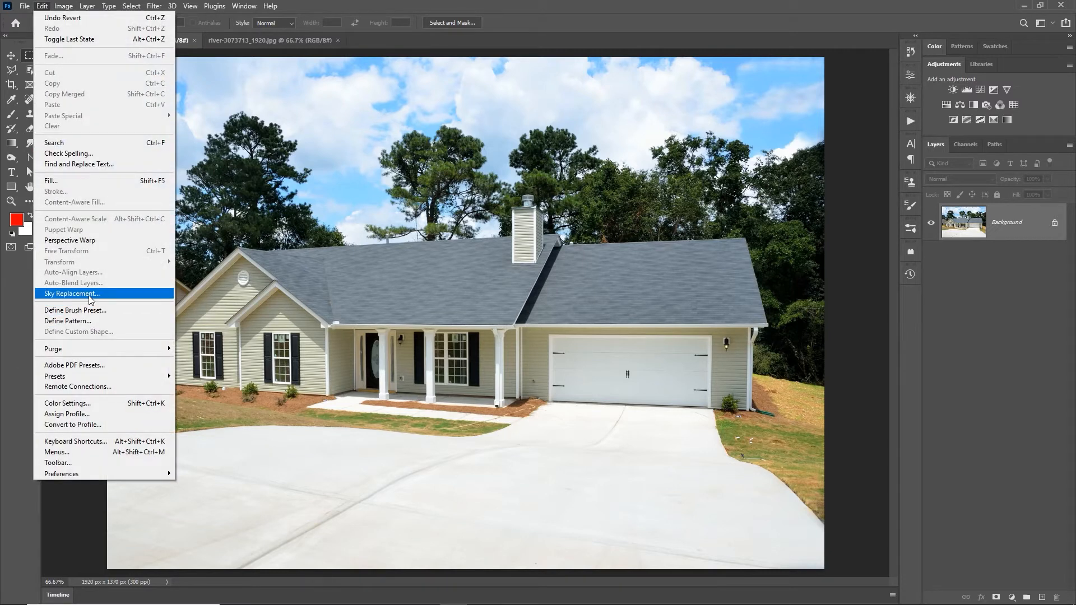
click(89, 297)
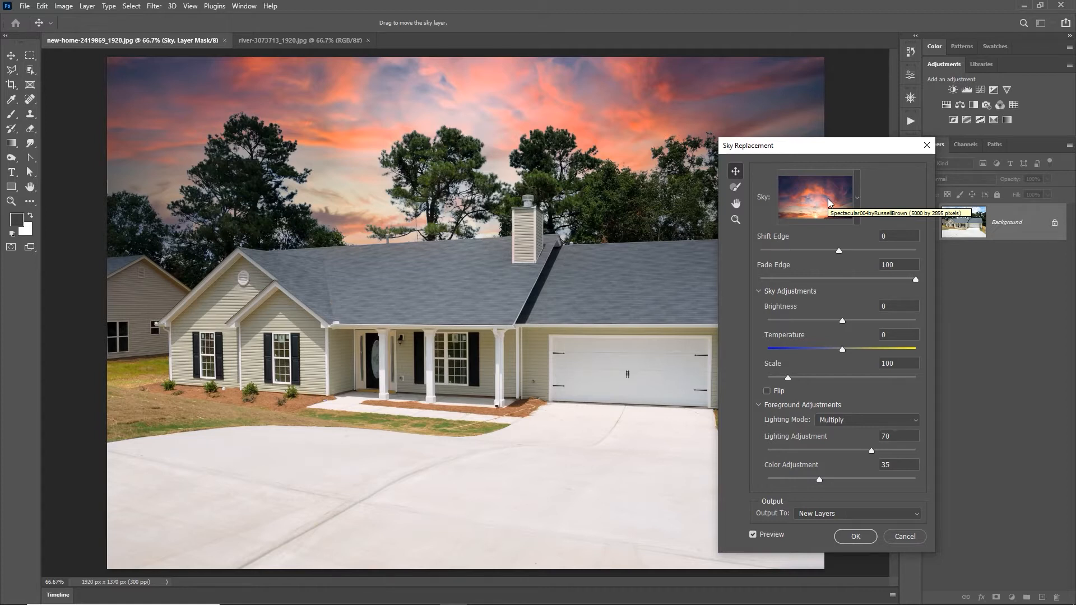
Step: Browse the Blue Skies, Spectacular and Sunsets folders of sky presets
click(857, 198)
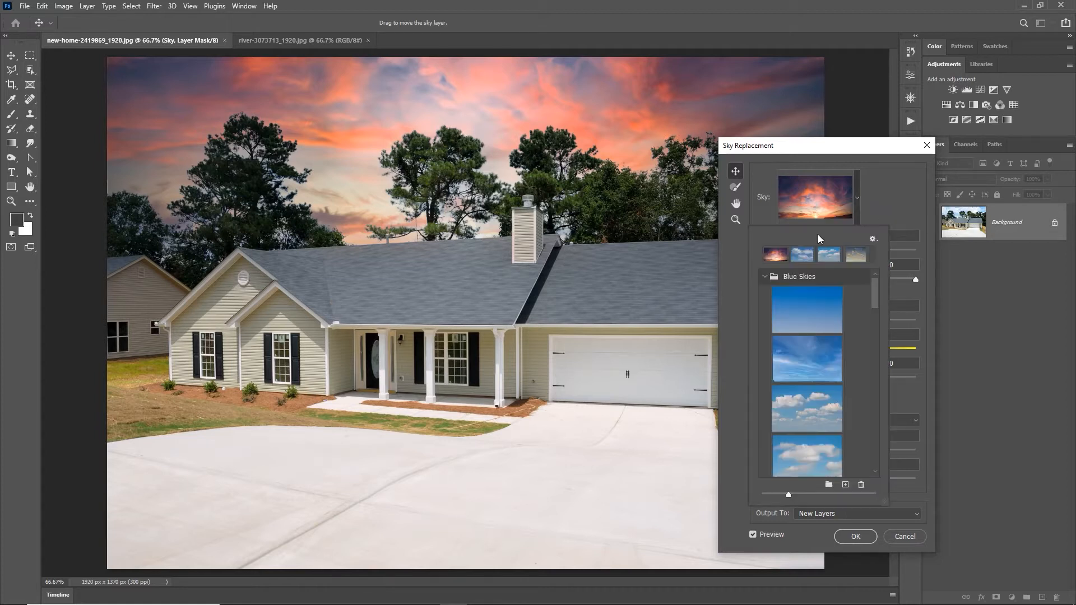
click(764, 277)
click(765, 293)
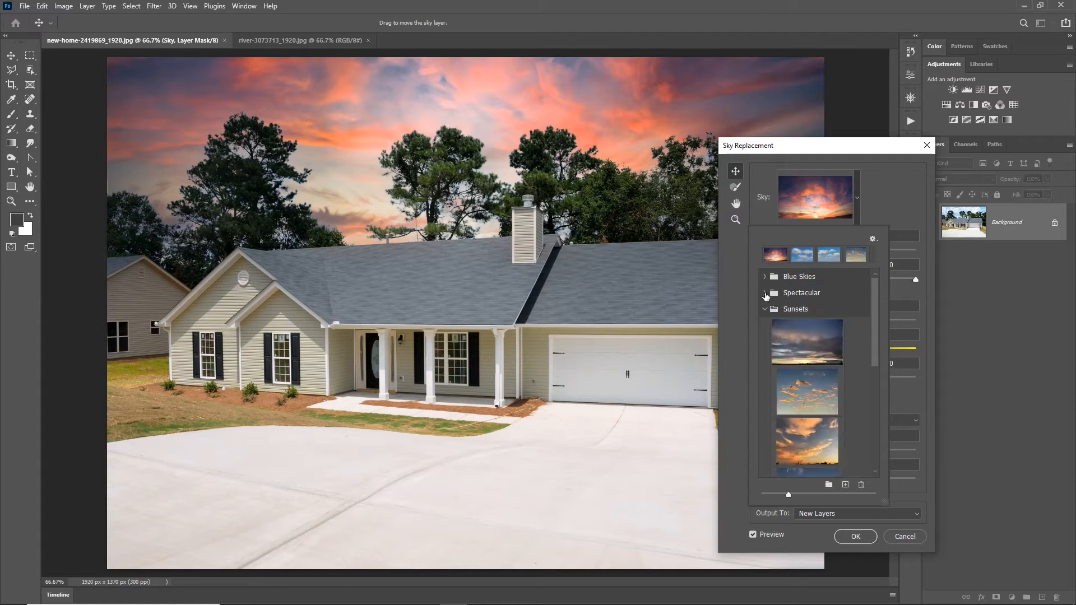
click(766, 310)
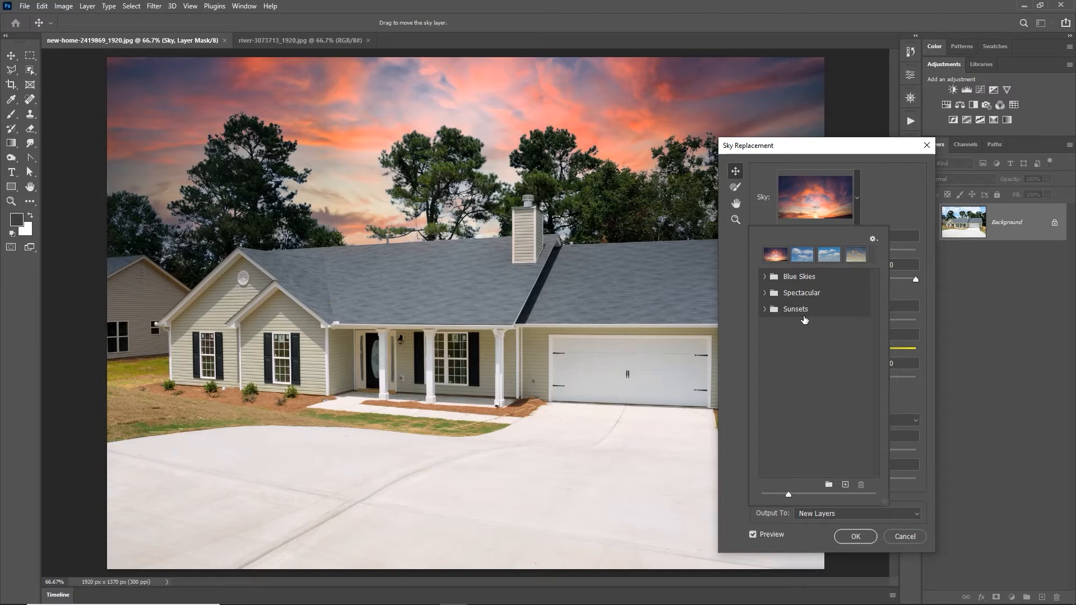
click(765, 311)
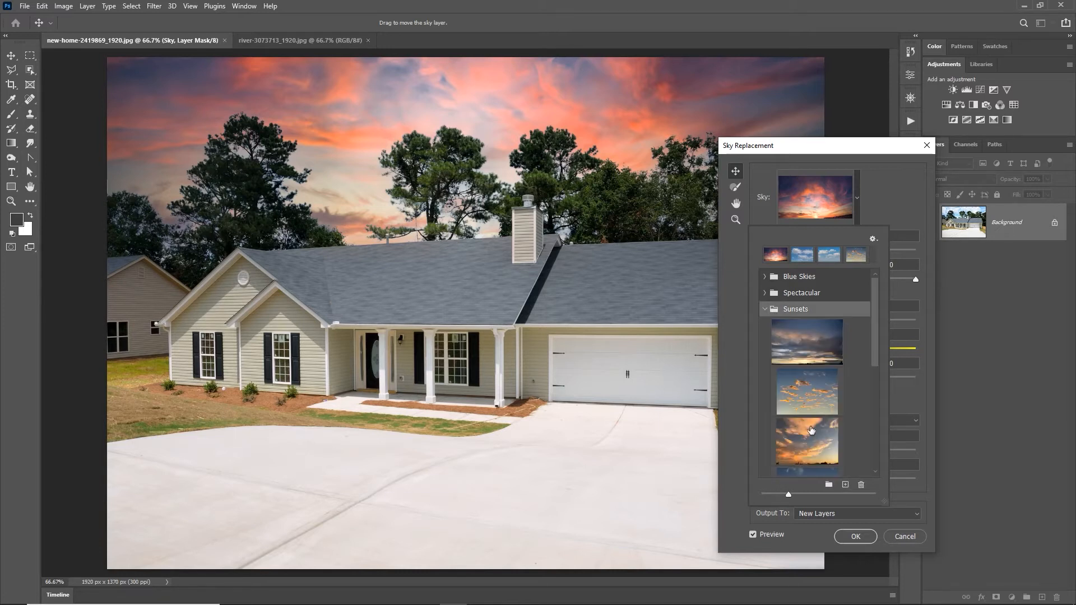
click(765, 293)
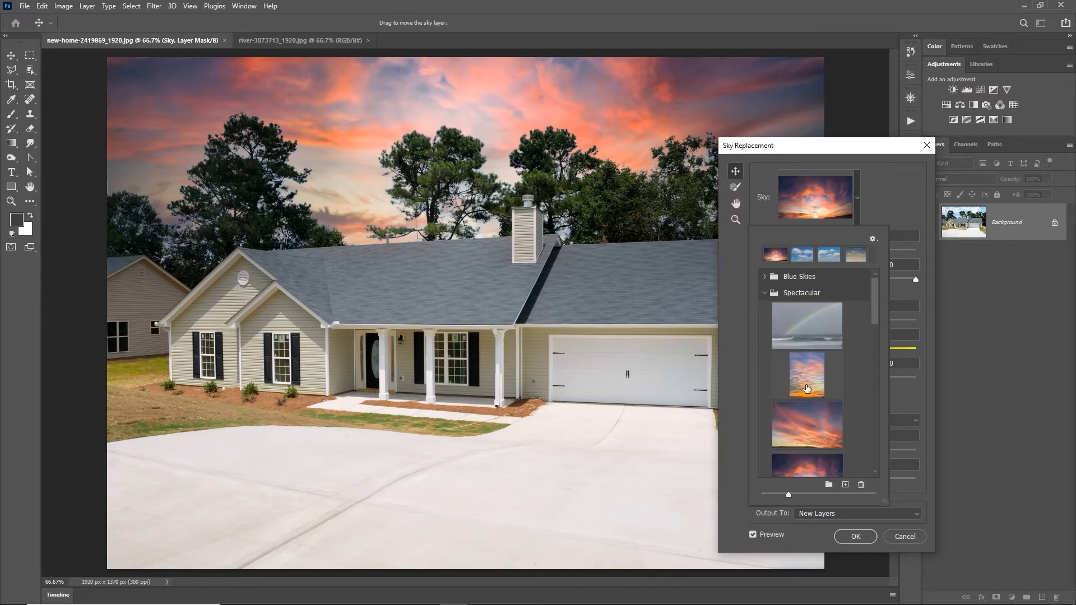
click(765, 277)
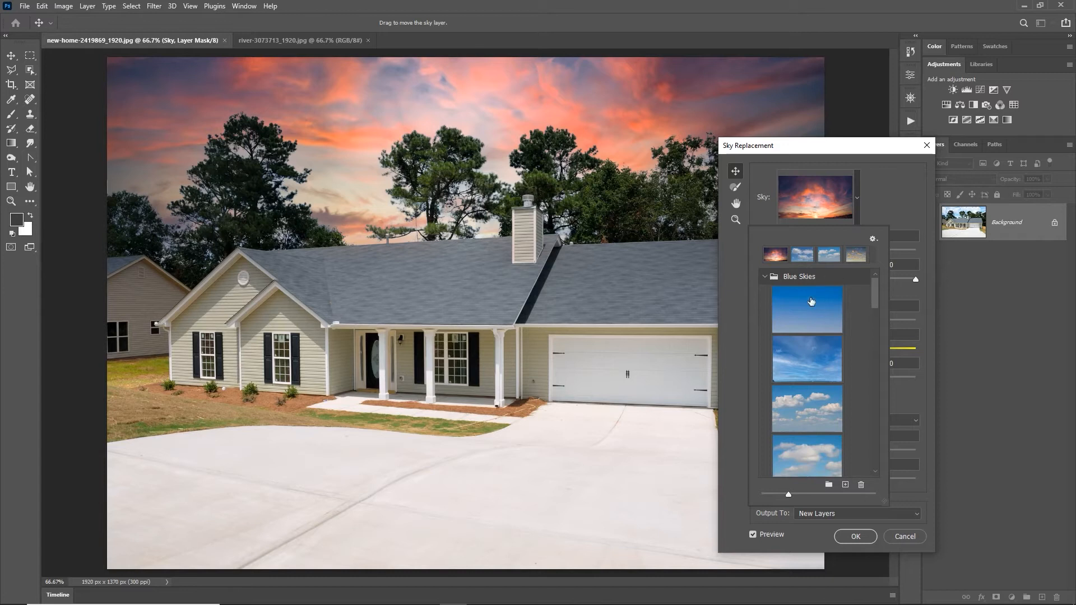
Step: Try several cloudy sky presets from the Blue Skies folder on the house photo
click(809, 413)
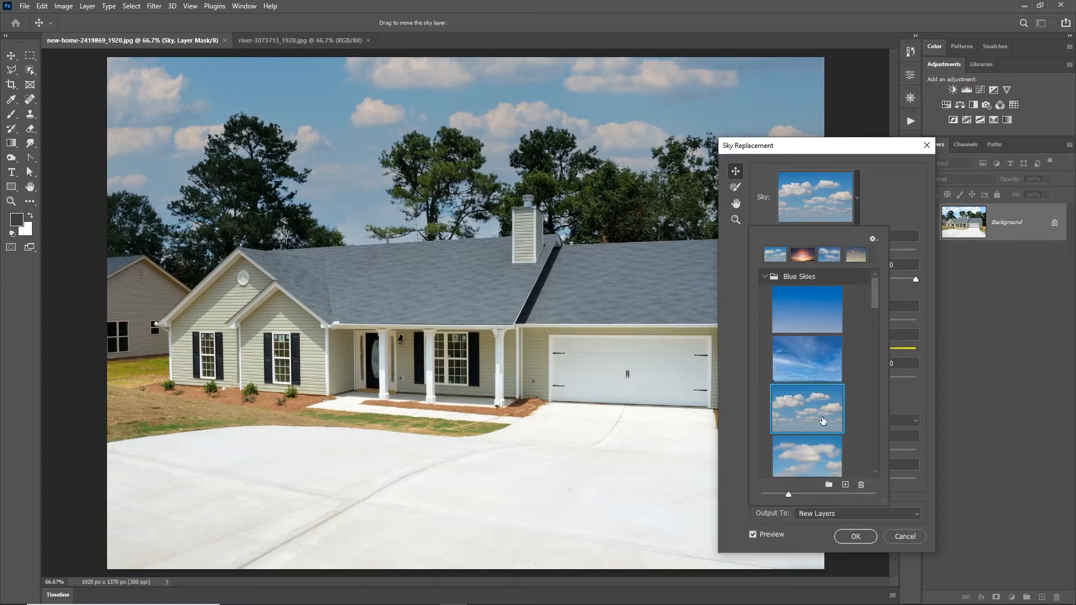
scroll(823, 391, down, 3)
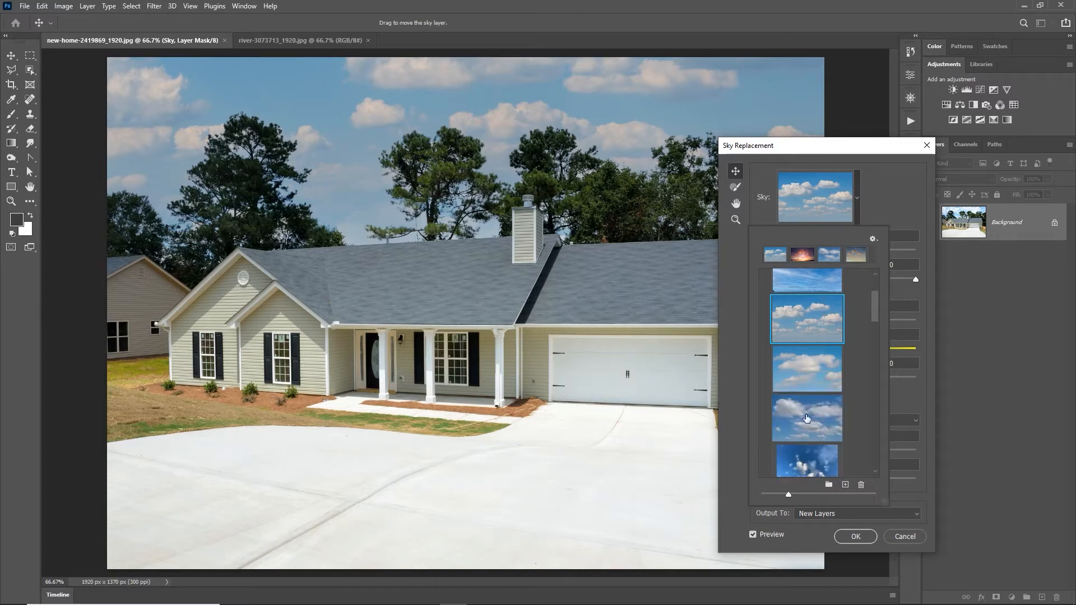
click(806, 414)
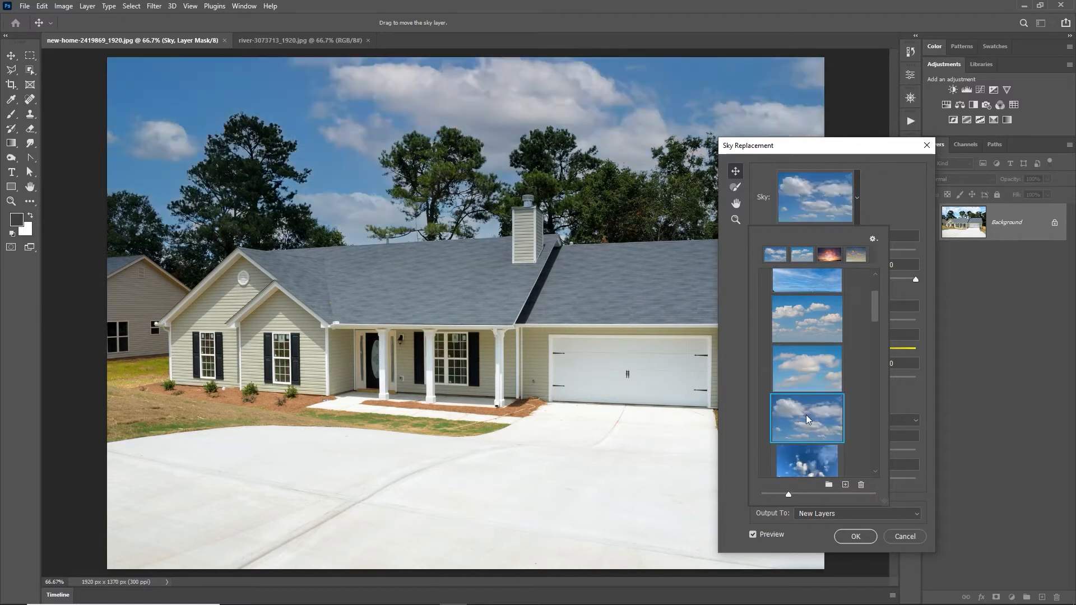
click(819, 469)
scroll(807, 374, down, 1)
scroll(806, 375, down, 4)
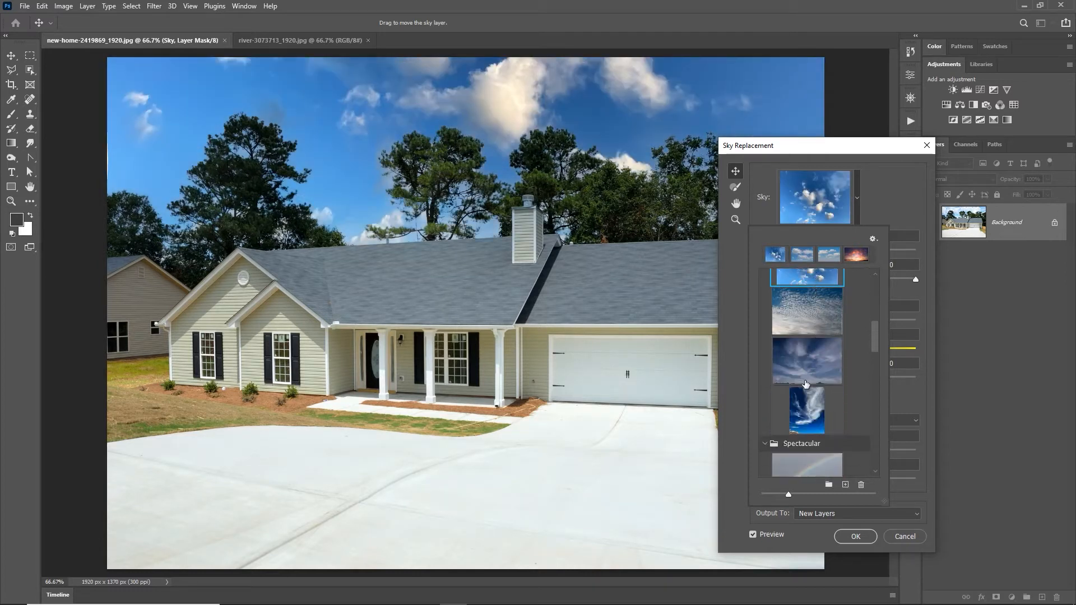
click(811, 348)
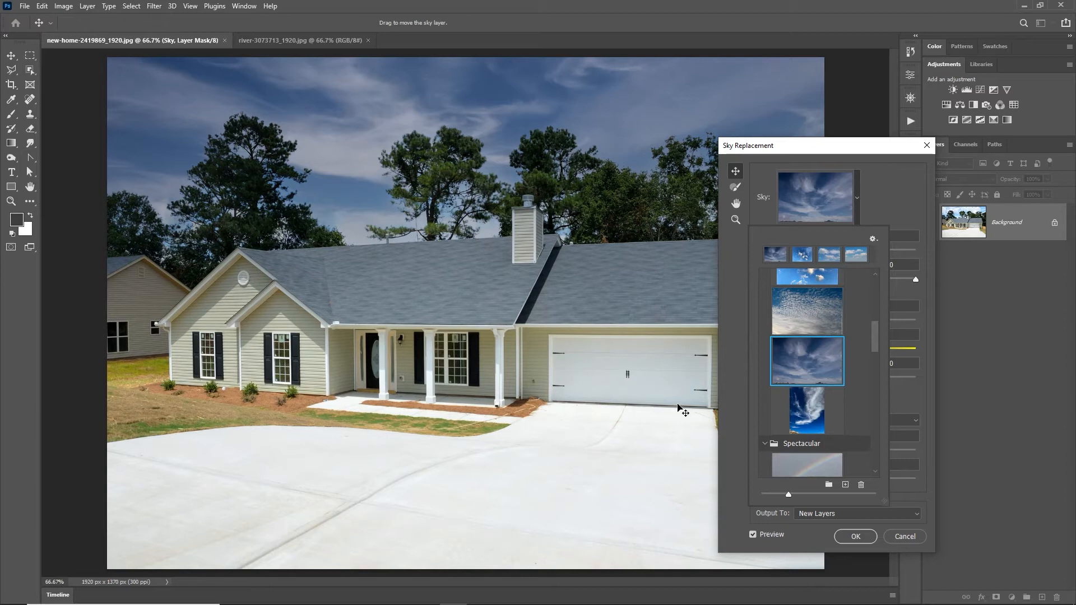
Step: Replace the sky with the Spectacular preset showing pink and blue banded clouds, after trying the fiery red sunset one
drag(877, 332, 873, 381)
click(807, 319)
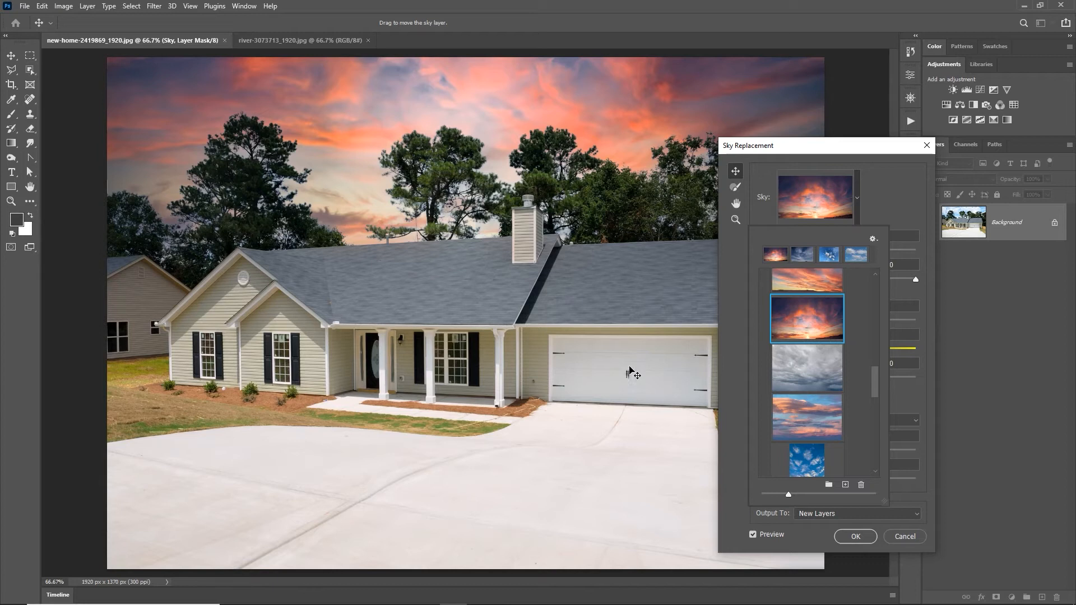
click(804, 407)
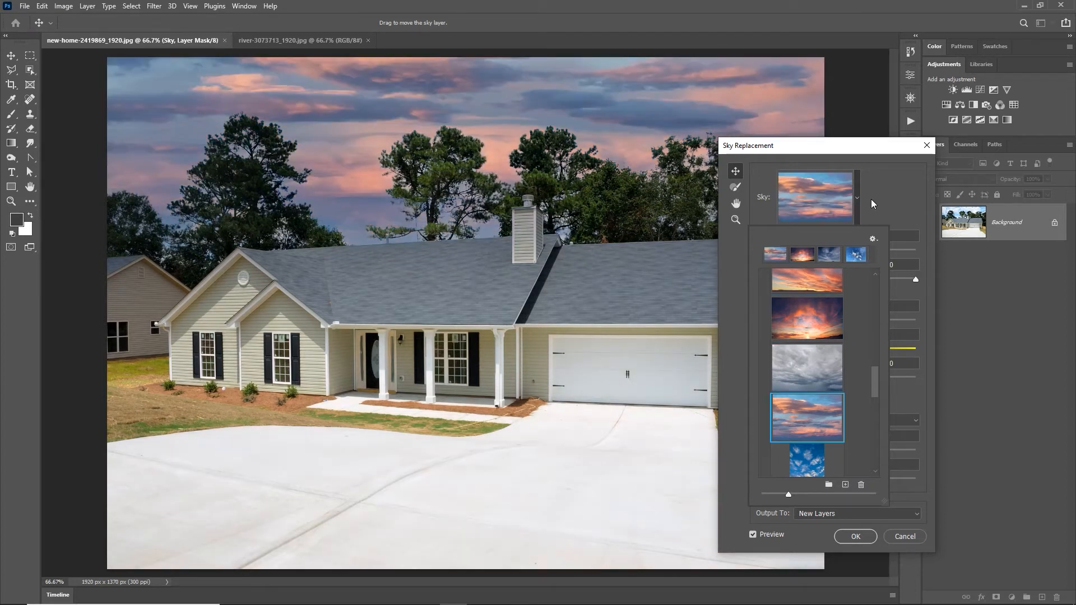
click(855, 197)
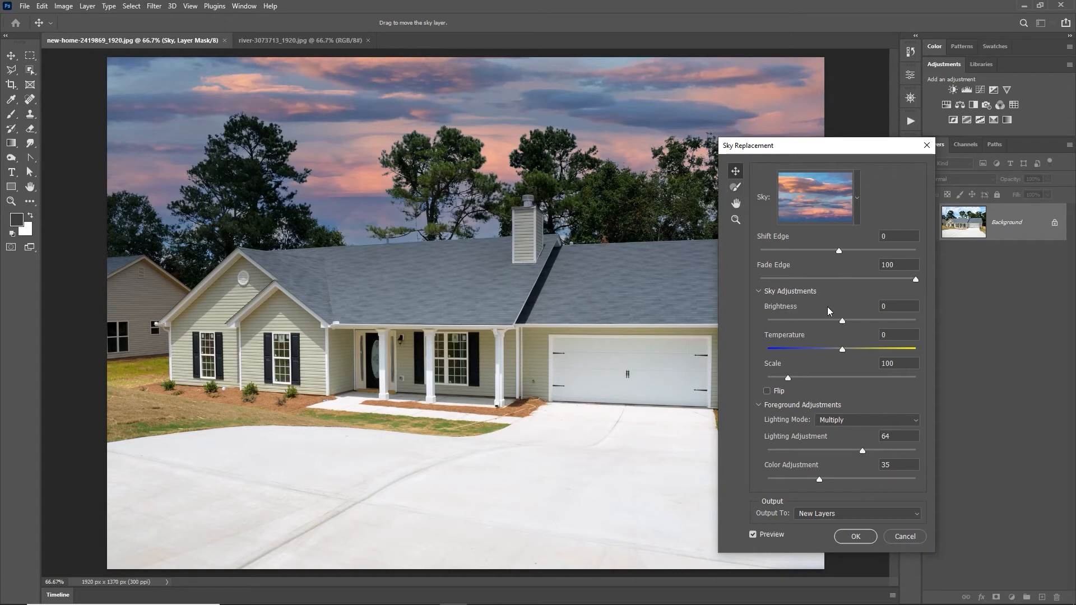
Step: Move the dialog off the house and set the sky's brightness to 11 and temperature to 10
drag(851, 147, 941, 94)
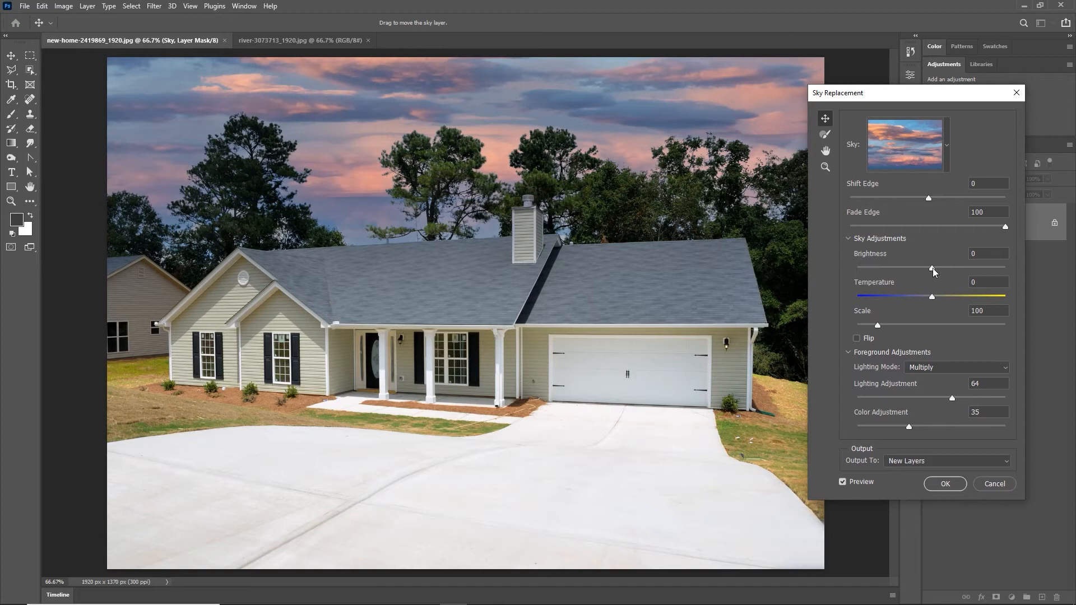
drag(960, 268, 967, 268)
drag(900, 270, 938, 270)
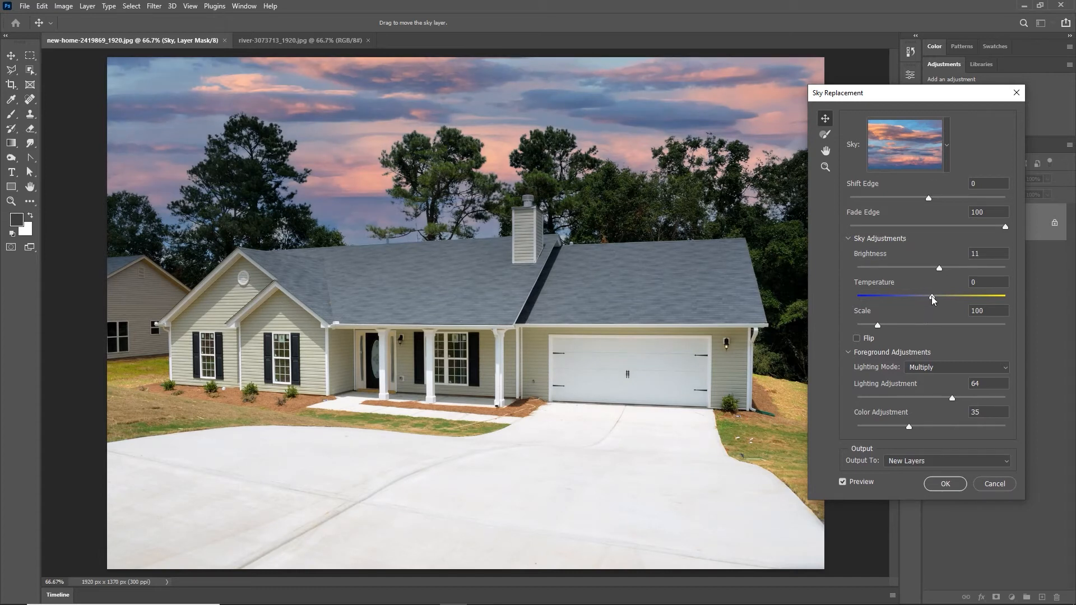
mouse_move(958, 298)
mouse_down()
mouse_move(891, 297)
mouse_move(939, 297)
mouse_up()
Step: Set the sky's scale to 145 and preview it flipped, leaving Flip off
drag(878, 326, 953, 326)
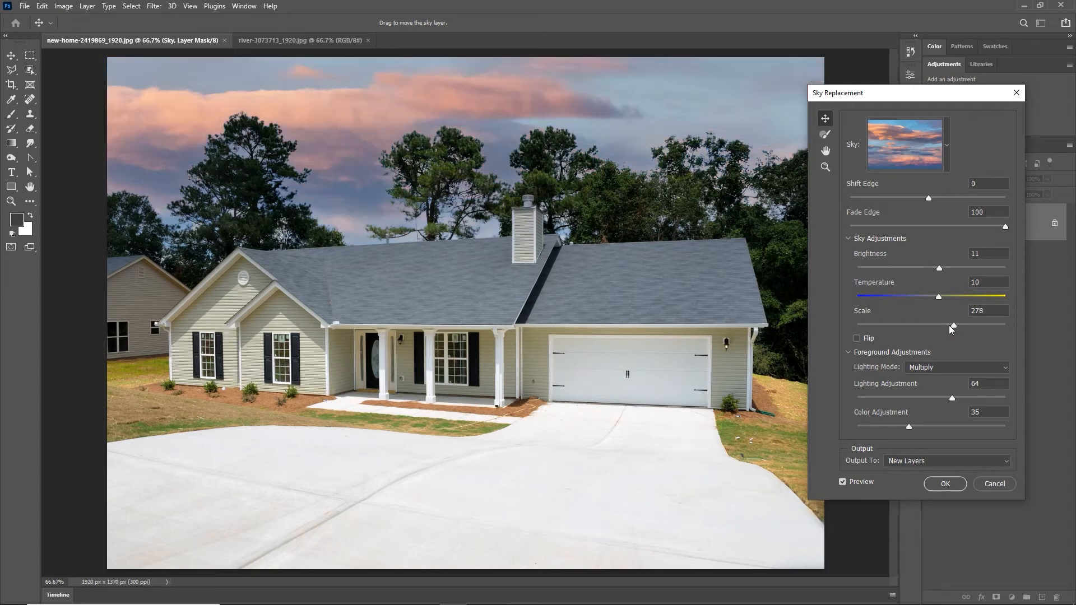
drag(953, 325, 864, 325)
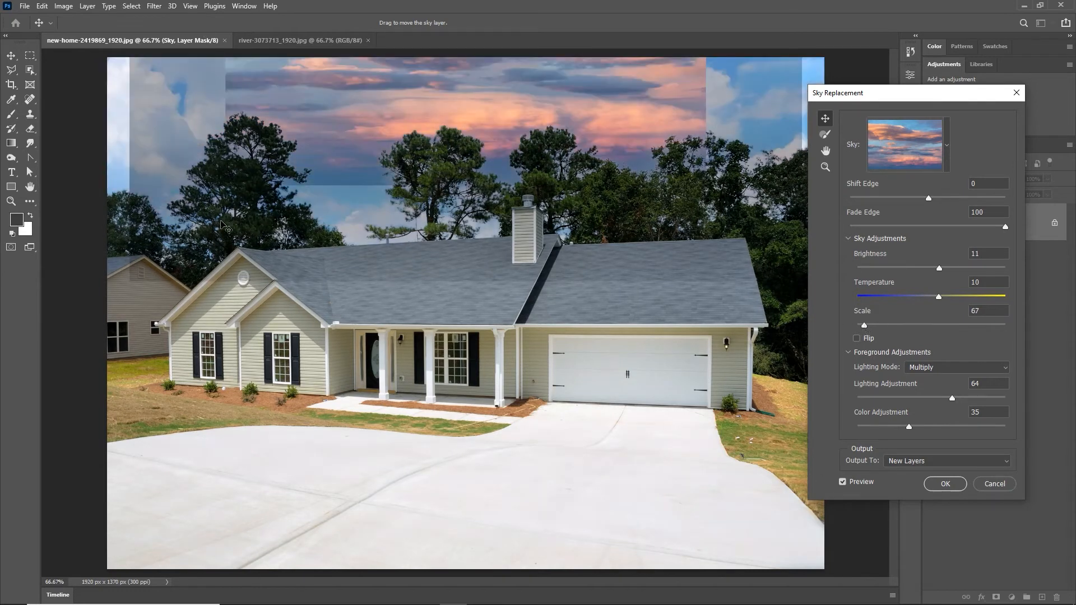
drag(862, 326, 896, 325)
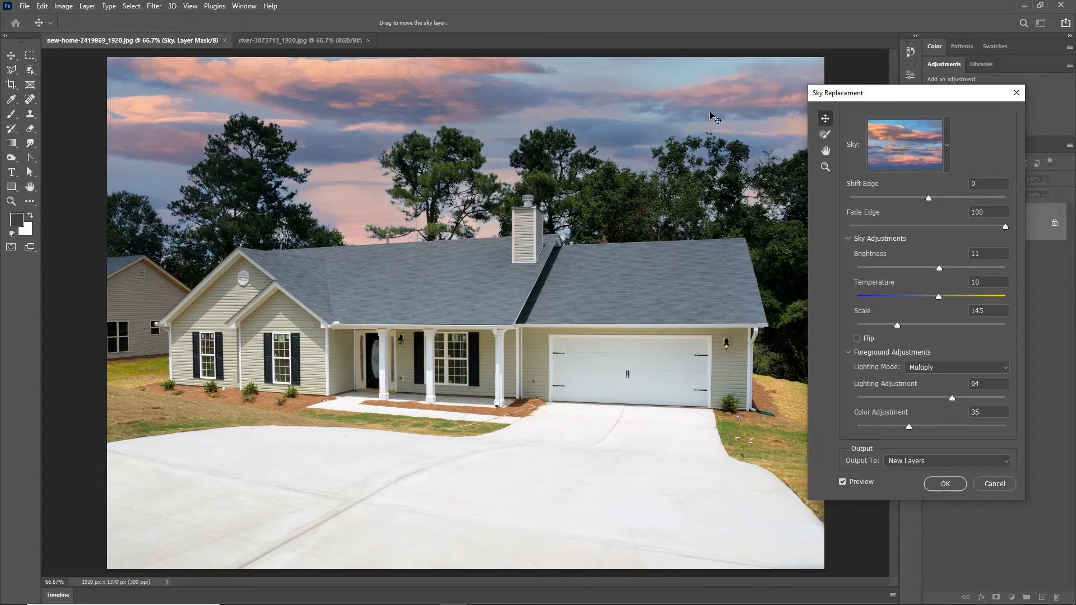
click(856, 339)
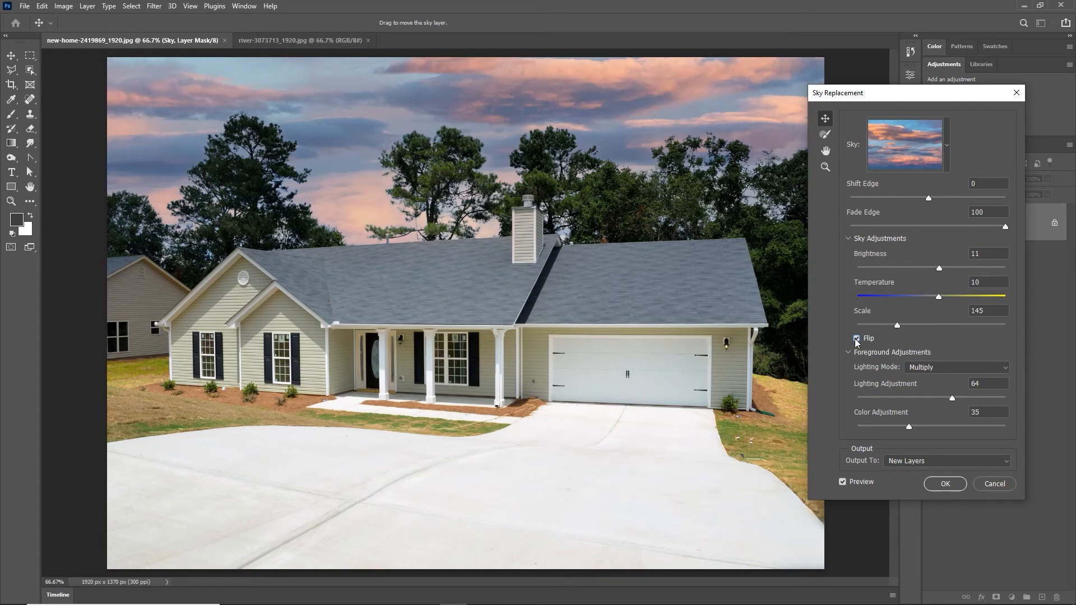
click(856, 339)
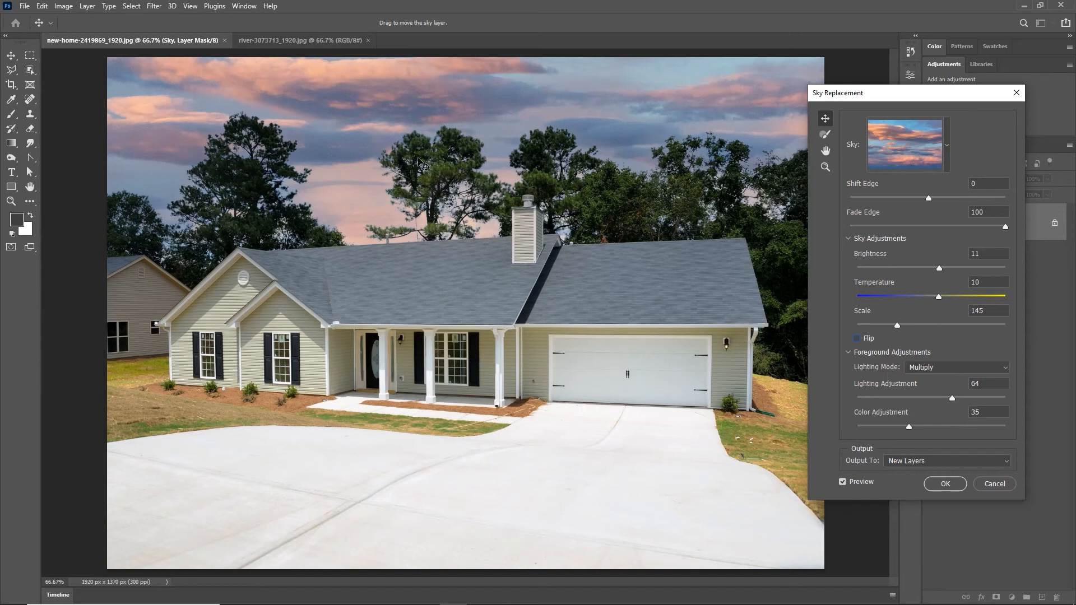
Step: Set the foreground lighting mode to Screen with a lighting adjustment of 7, and apply the sky replacement as new layers
click(942, 366)
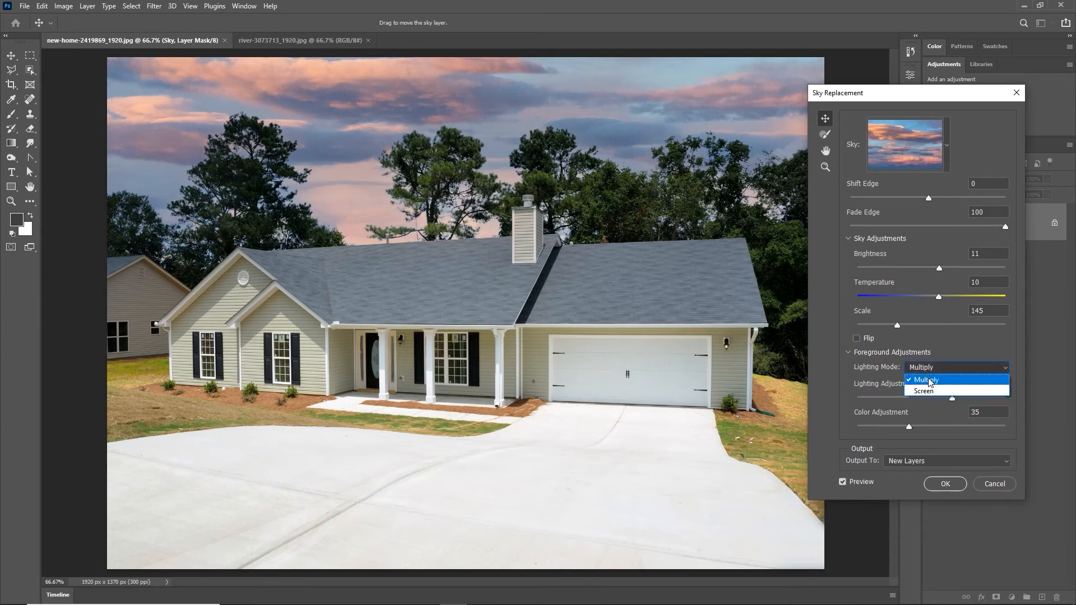
click(931, 393)
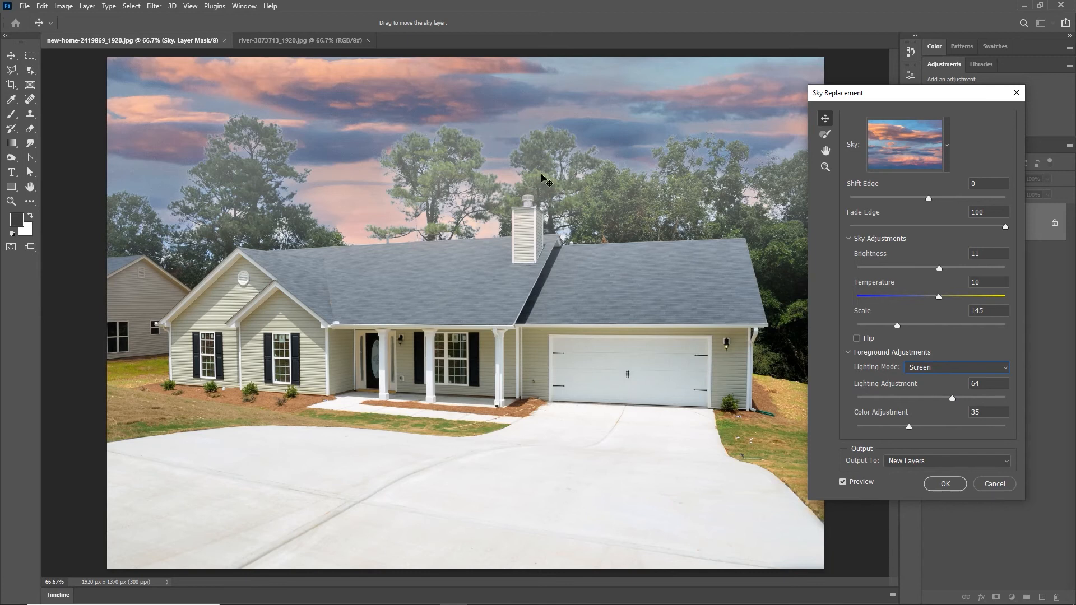
drag(951, 398, 870, 400)
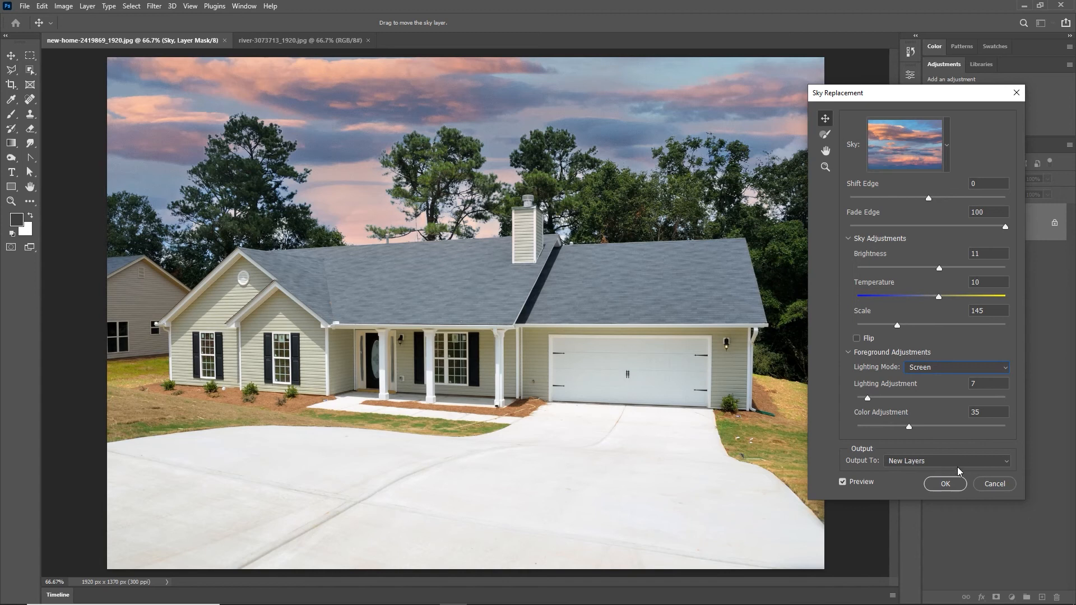
click(945, 484)
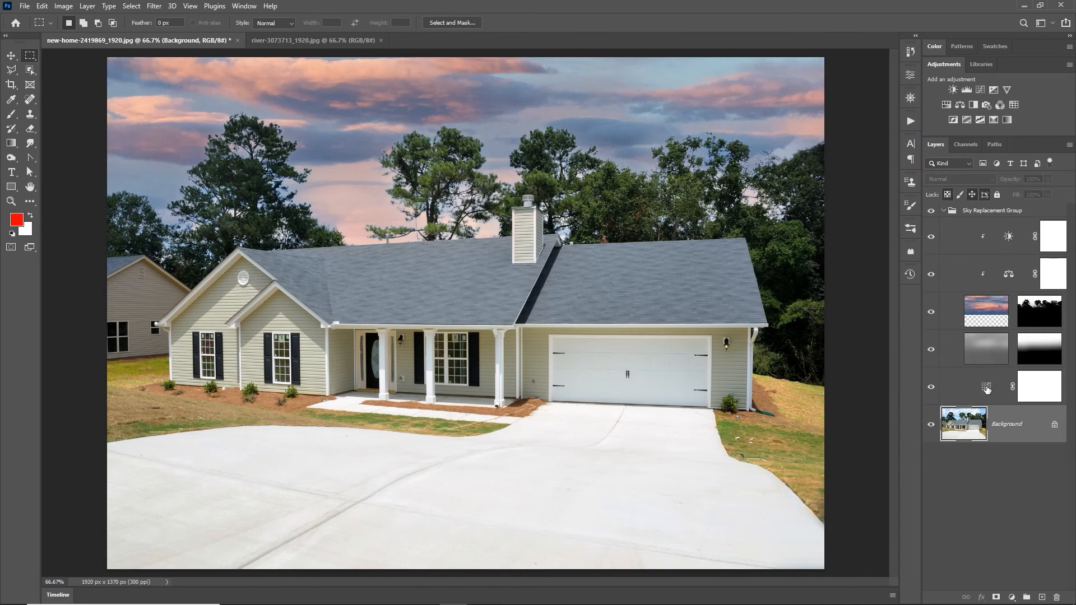
Step: Examine the settings of the Foreground Color curves layer and the Sky Brightness layer in the Sky Replacement Group
double_click(986, 387)
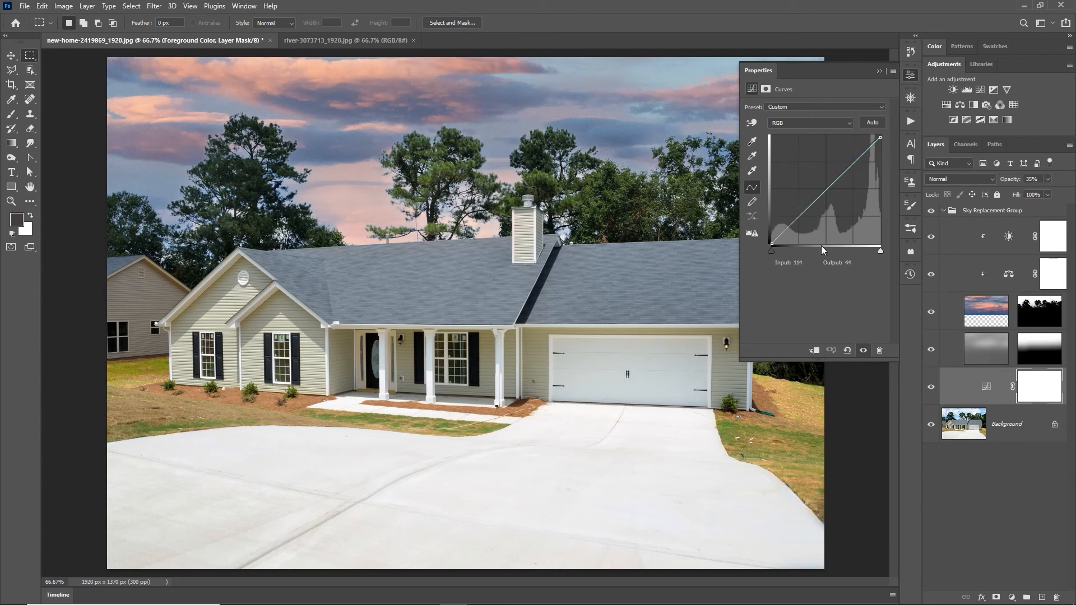
click(879, 71)
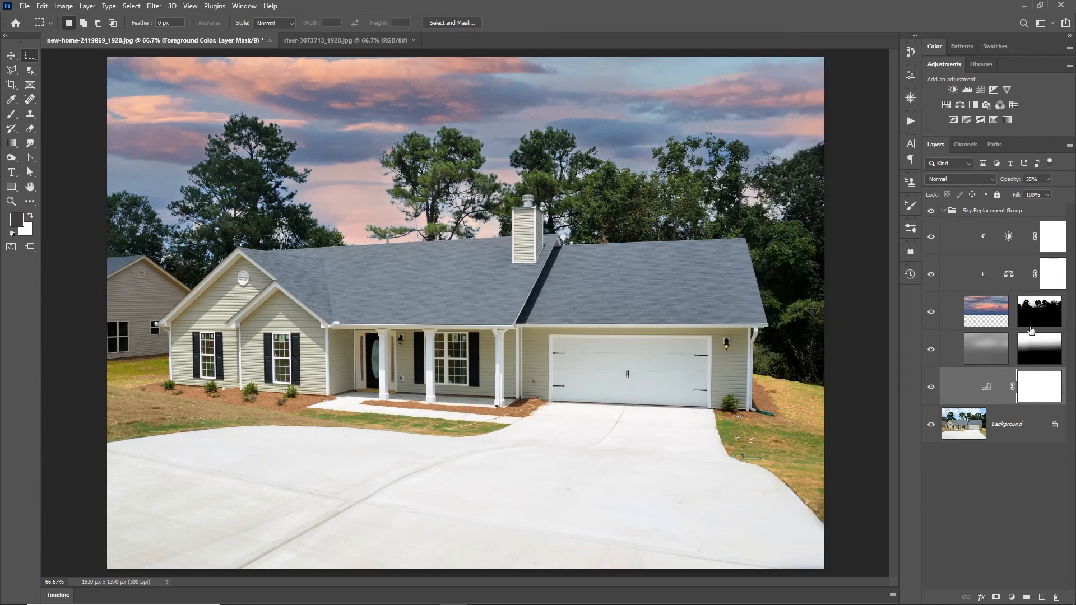
double_click(1000, 246)
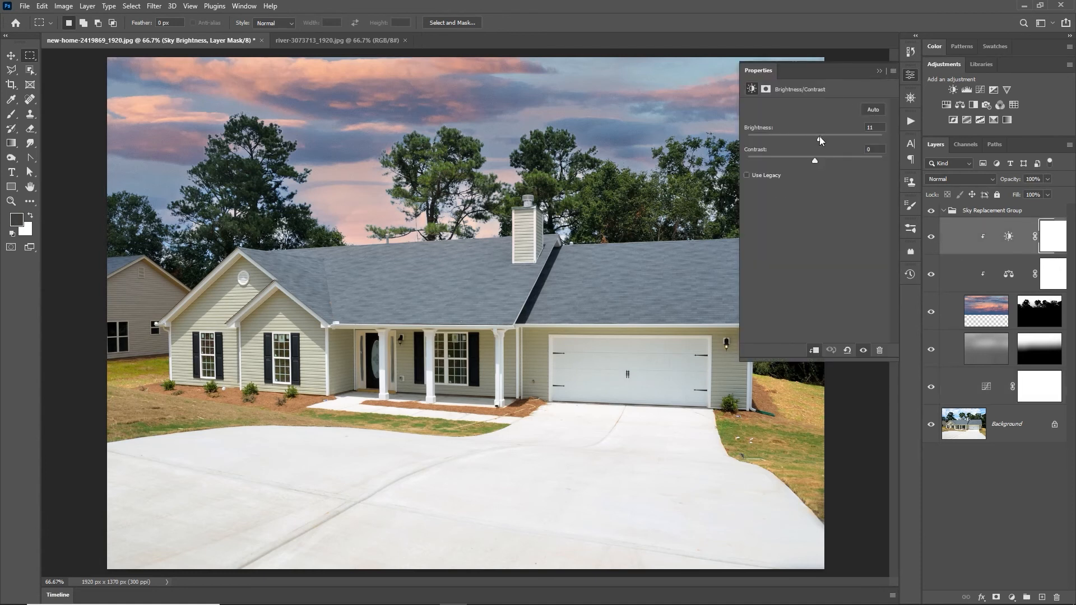
click(879, 73)
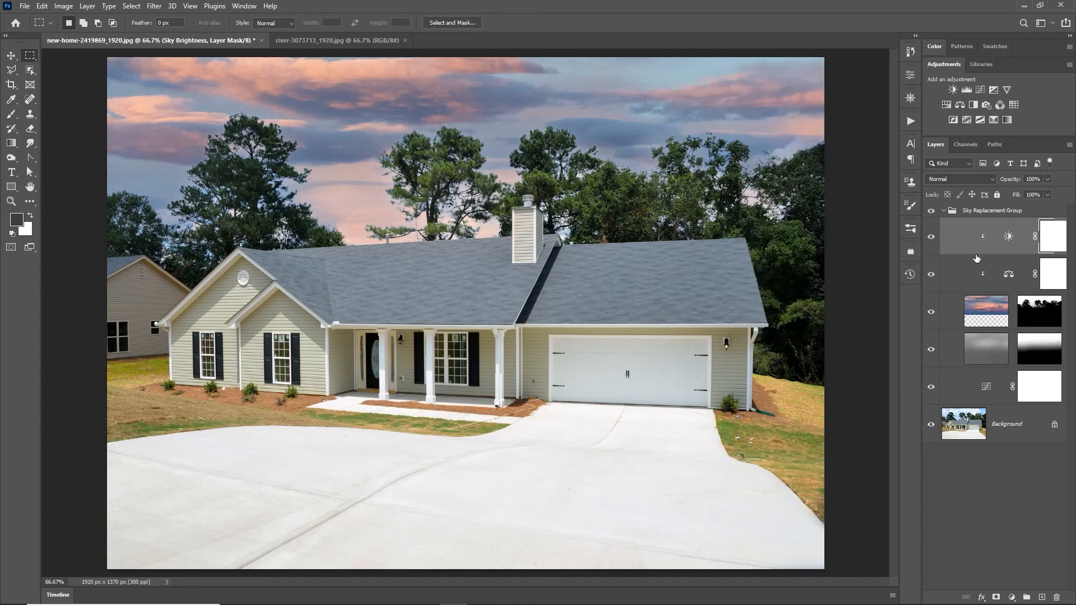